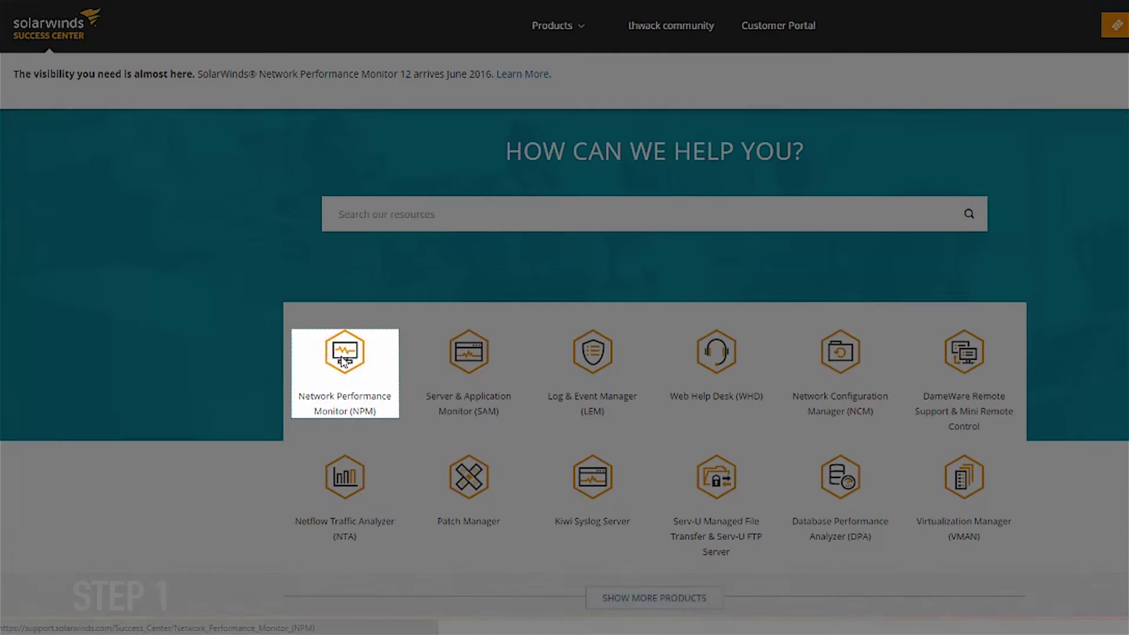
Open the Network Performance Monitor product page and its NPM 12.0 release notes.
{"action": "left_click", "coordinate": [343, 362]}
{"action": "left_click", "coordinate": [553, 215]}
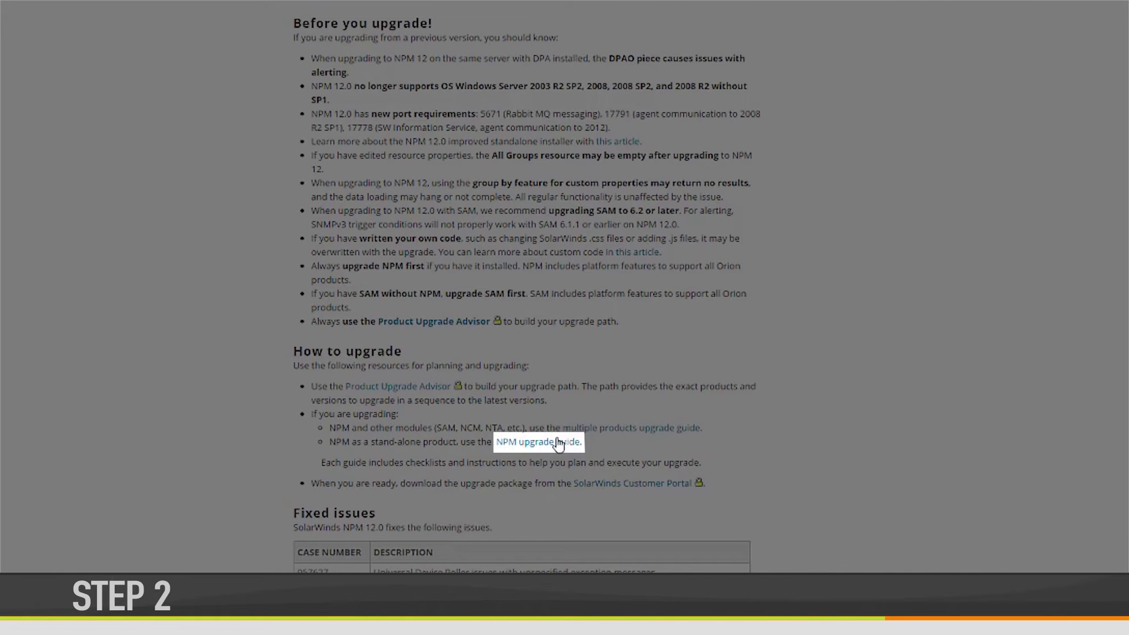
Open the NPM Upgrade Guide and scroll through its preflight upgrade checklist.
{"action": "left_click", "coordinate": [568, 442]}
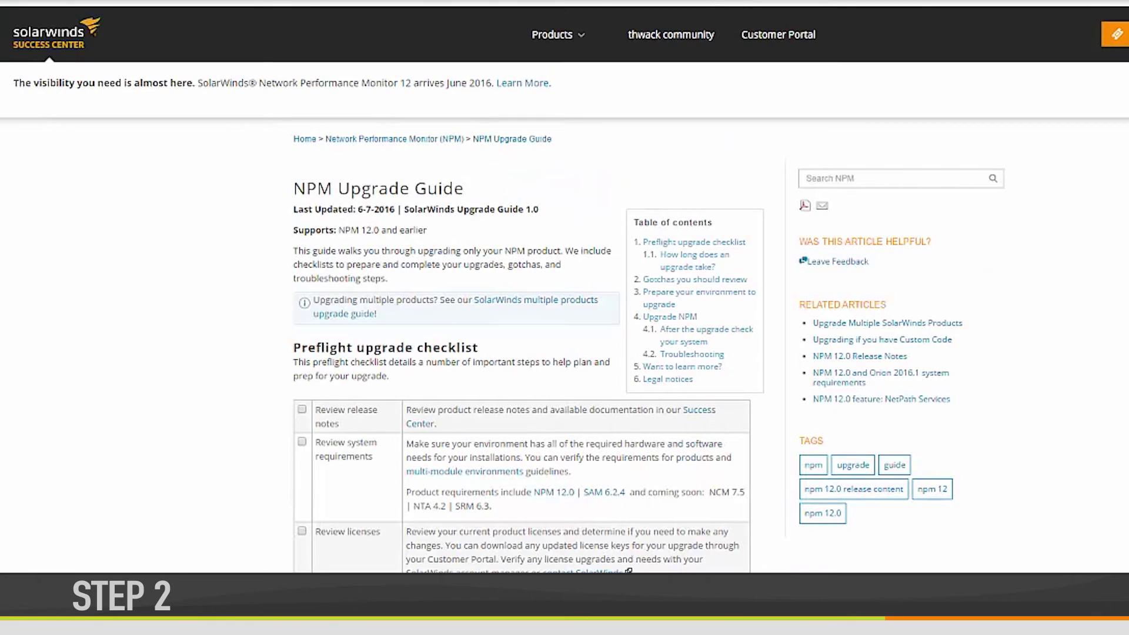
{"action": "scroll", "coordinate": [1091, 328], "scroll_direction": "down", "scroll_amount": 3}
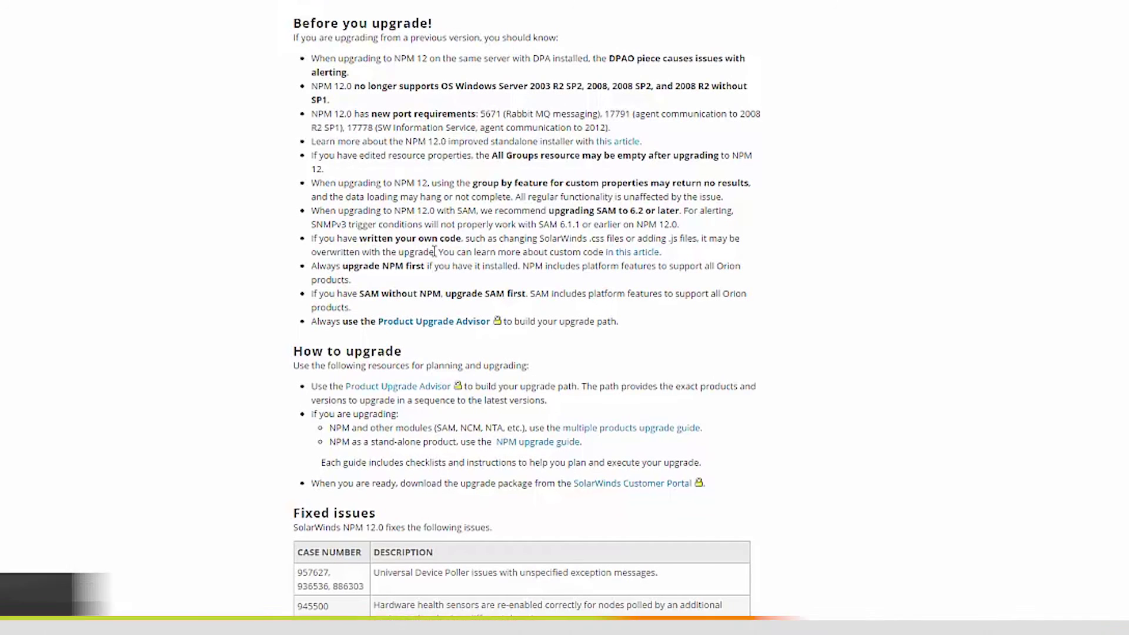
In the Product Upgrade Advisor, set Windows Server 2008 SP2 and MS SQL Server 2008 R2 SP3.
{"action": "left_click", "coordinate": [454, 321]}
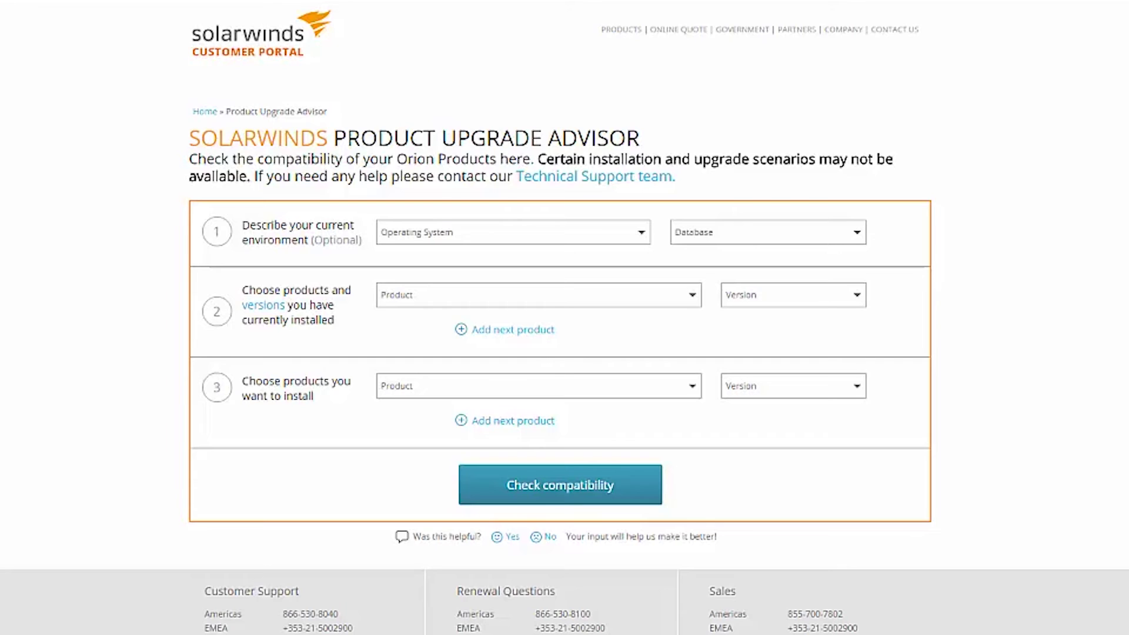
{"action": "left_click", "coordinate": [642, 233]}
{"action": "scroll", "coordinate": [570, 413], "scroll_direction": "down", "scroll_amount": 2}
{"action": "left_click", "coordinate": [570, 414]}
{"action": "left_click", "coordinate": [863, 240]}
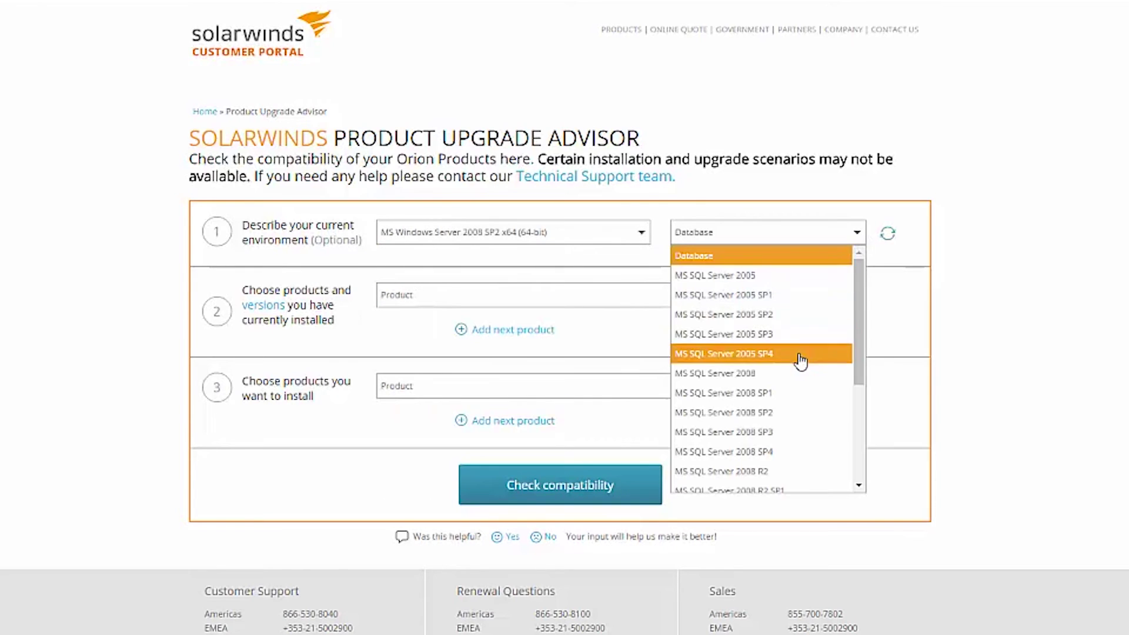
{"action": "scroll", "coordinate": [802, 370], "scroll_direction": "down", "scroll_amount": 2}
{"action": "left_click", "coordinate": [799, 428]}
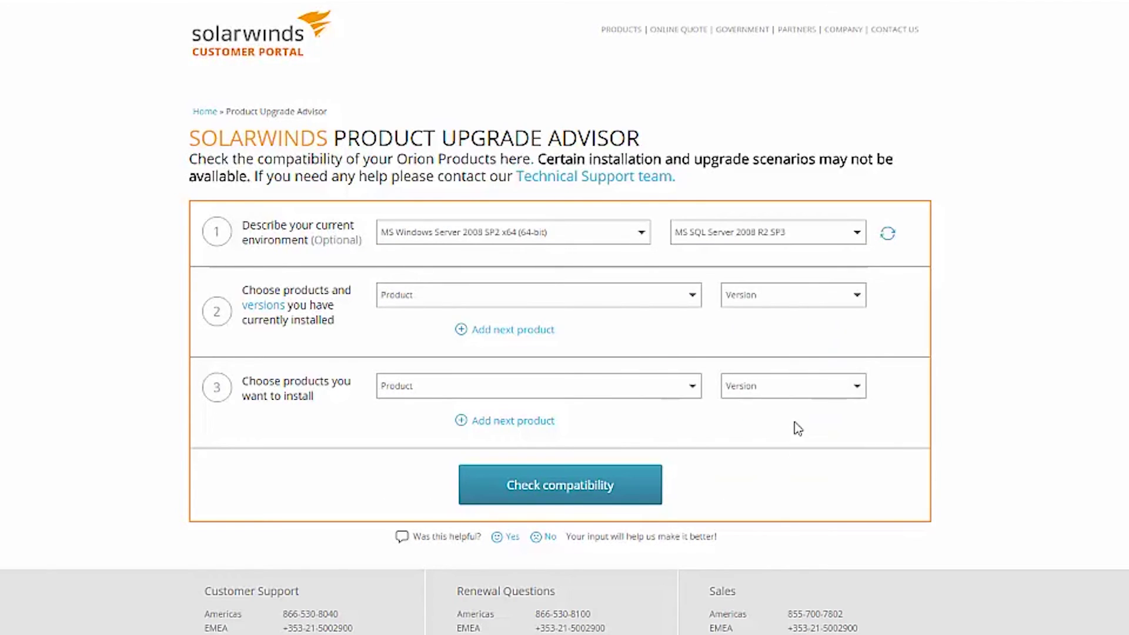
Check compatibility of installed Network Performance Monitor 11.5.2 against target version 12.0.
{"action": "left_click", "coordinate": [651, 297]}
{"action": "left_click", "coordinate": [647, 369]}
{"action": "left_click", "coordinate": [850, 297]}
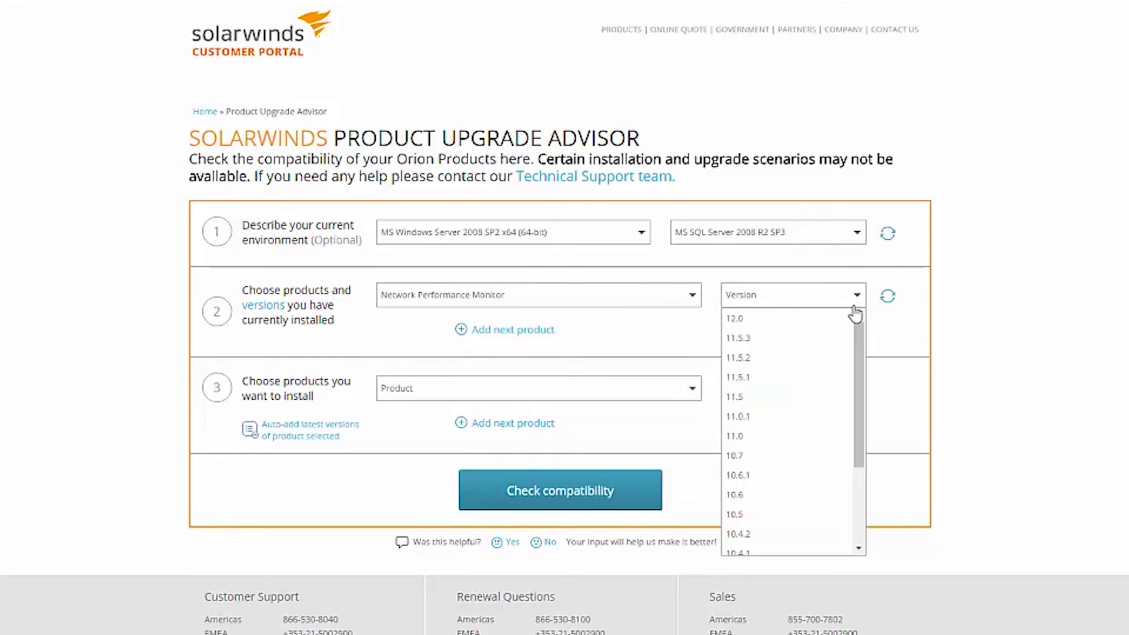
{"action": "left_click", "coordinate": [814, 353]}
{"action": "left_click", "coordinate": [514, 393]}
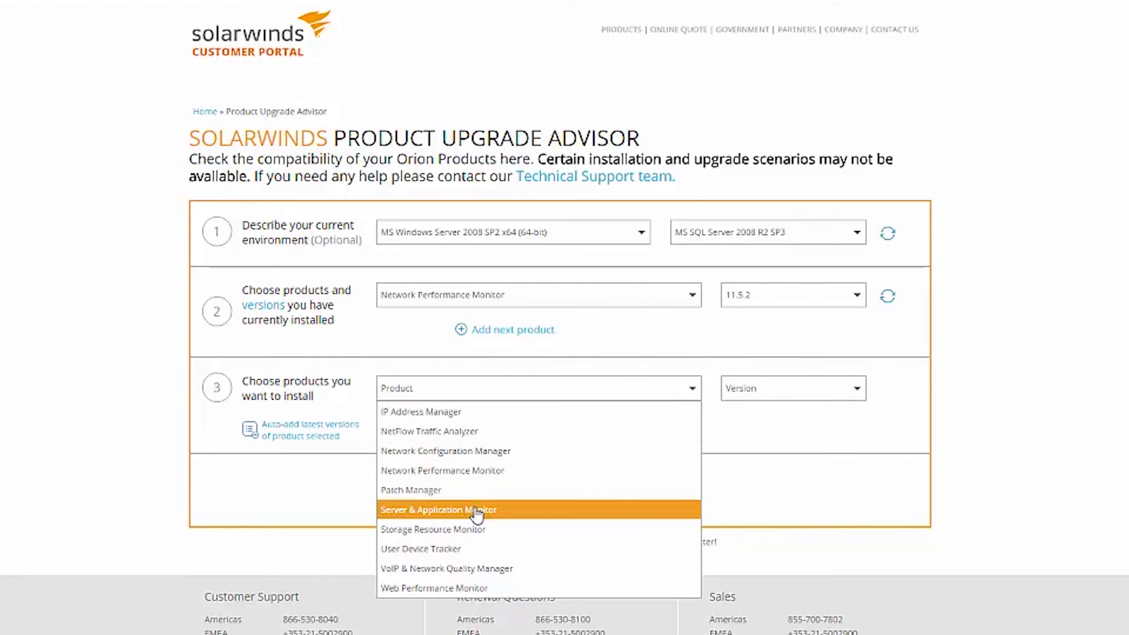
{"action": "left_click", "coordinate": [443, 470]}
{"action": "left_click", "coordinate": [857, 388]}
{"action": "left_click", "coordinate": [758, 413]}
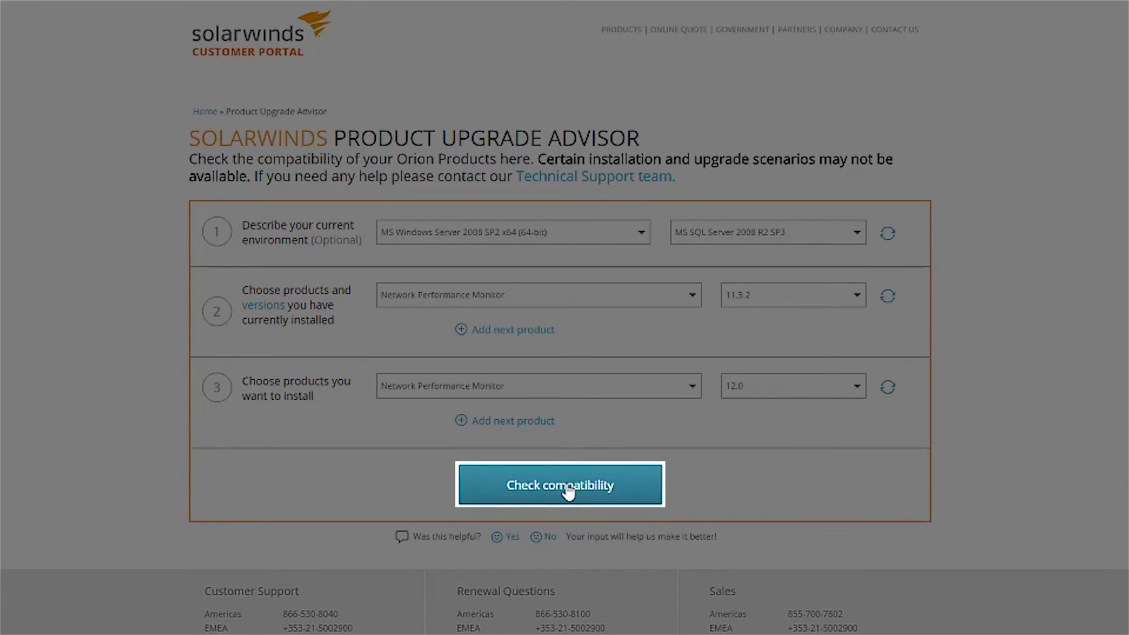
{"action": "left_click", "coordinate": [569, 492]}
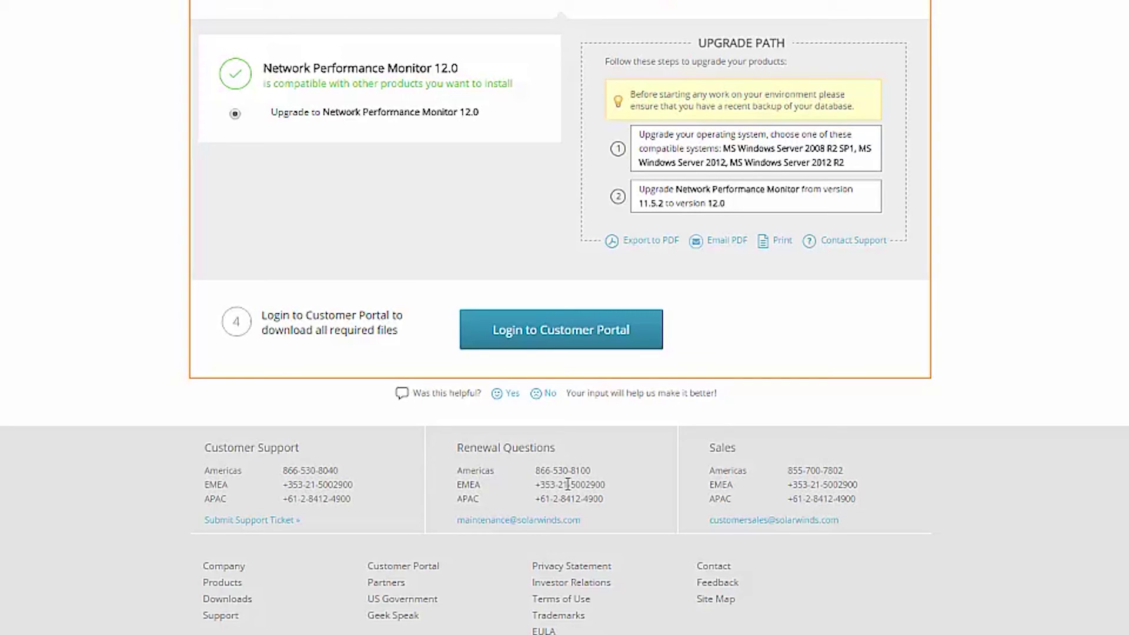
Sign in to the Customer Portal by entering the account e-mail address.
{"action": "left_click", "coordinate": [609, 332]}
{"action": "left_click", "coordinate": [342, 205]}
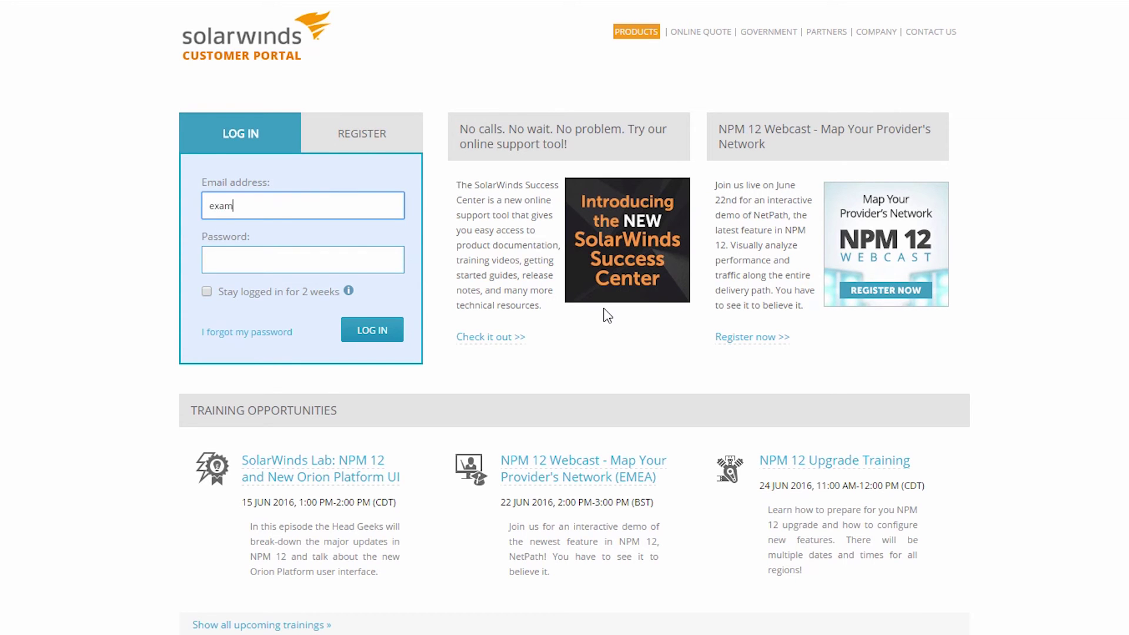
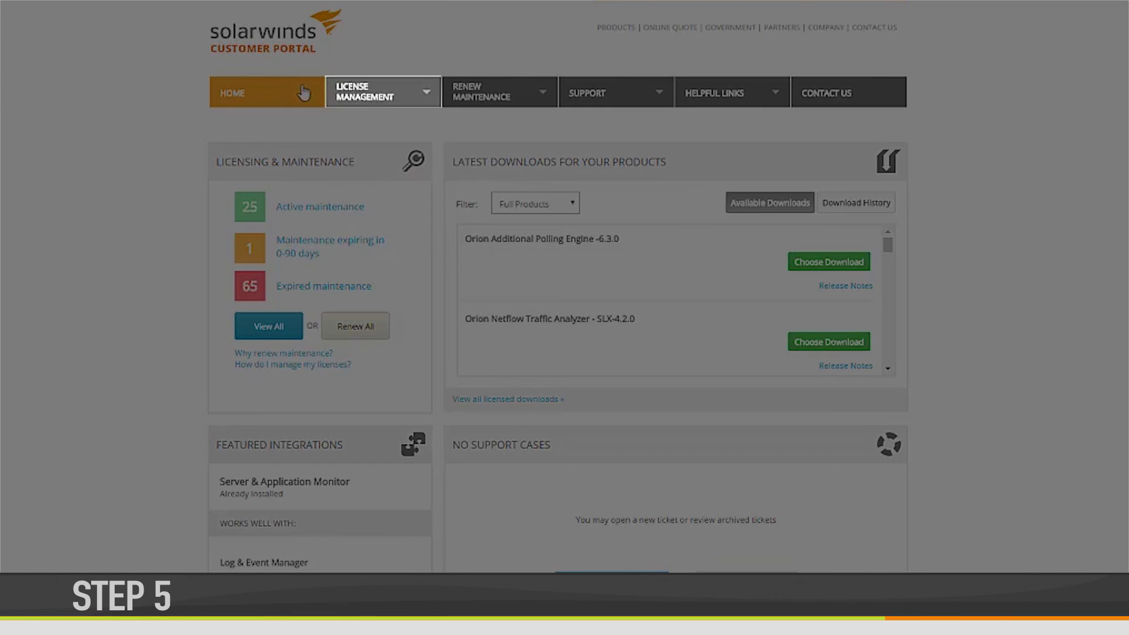
In My Downloads, select Orion Network Performance Monitor SLX and download the 12.0.0 installer.
{"action": "mouse_move", "coordinate": [372, 95]}
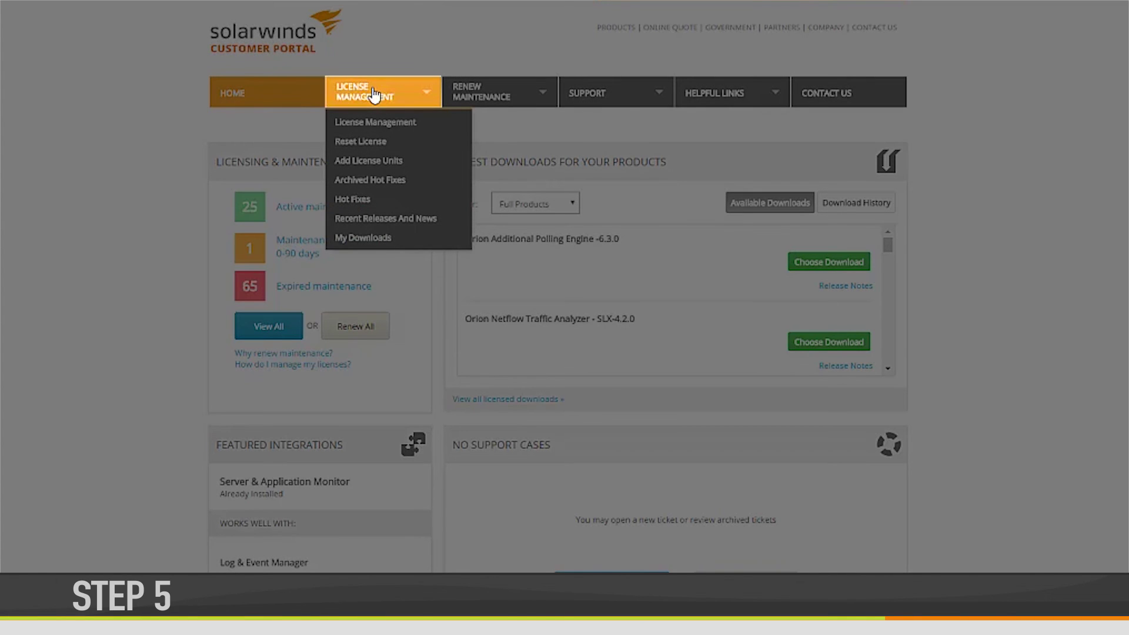
{"action": "left_click", "coordinate": [363, 238]}
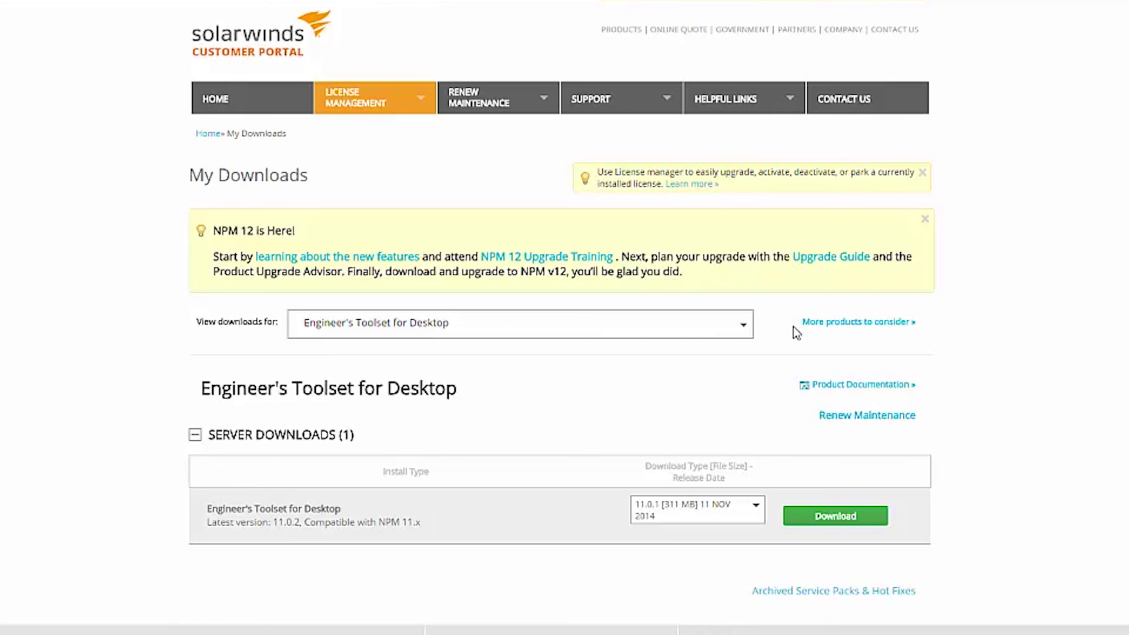
{"action": "left_click", "coordinate": [745, 325]}
{"action": "scroll", "coordinate": [736, 467], "scroll_direction": "down", "scroll_amount": 3}
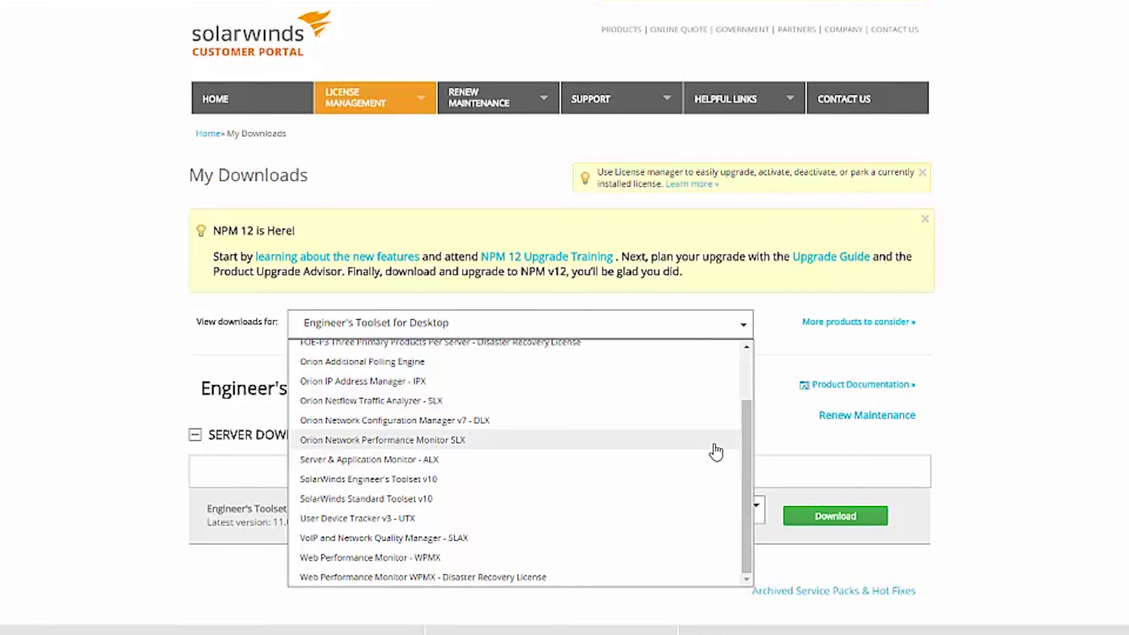
{"action": "left_click", "coordinate": [714, 441]}
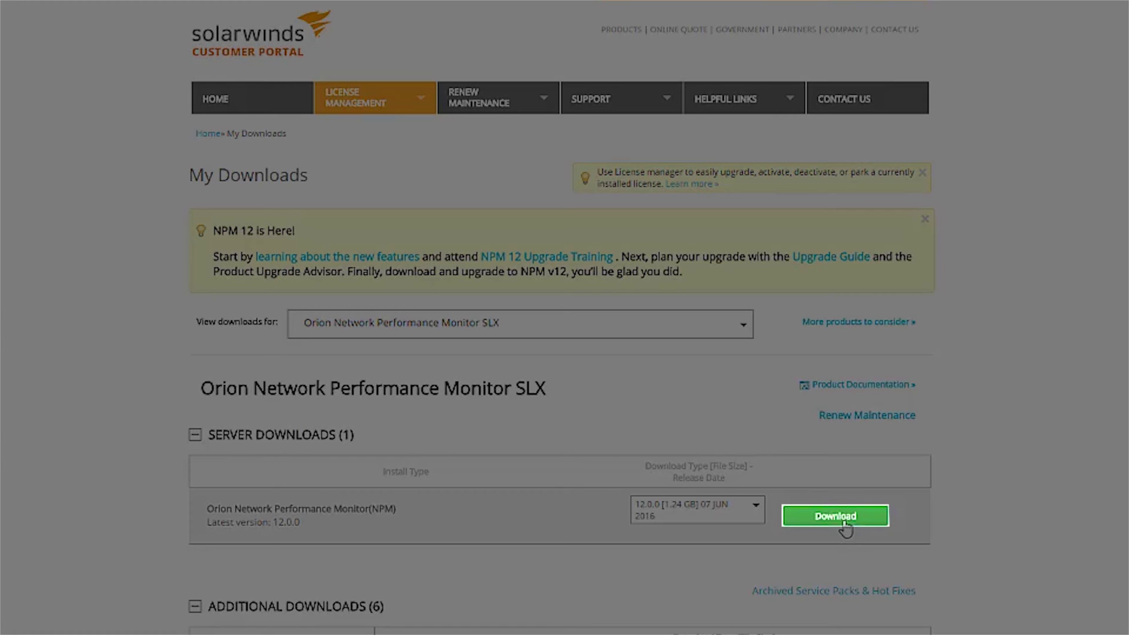
{"action": "left_click", "coordinate": [843, 520]}
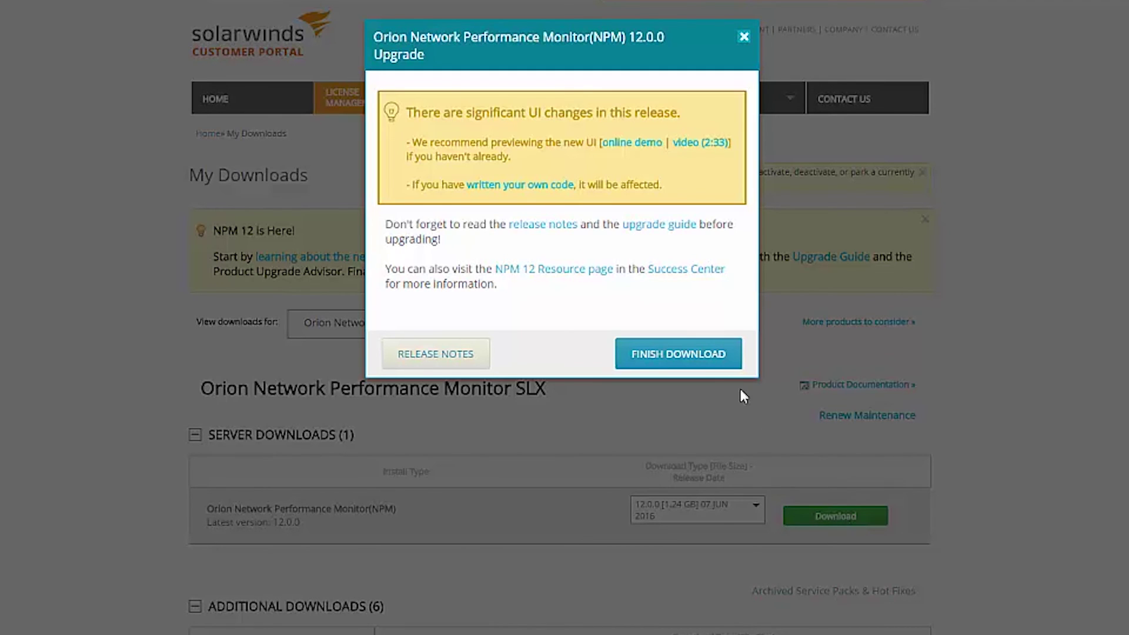
Finish the NPM 12.0.0 download, closing the upgrade notice dialog.
{"action": "left_click", "coordinate": [710, 366]}
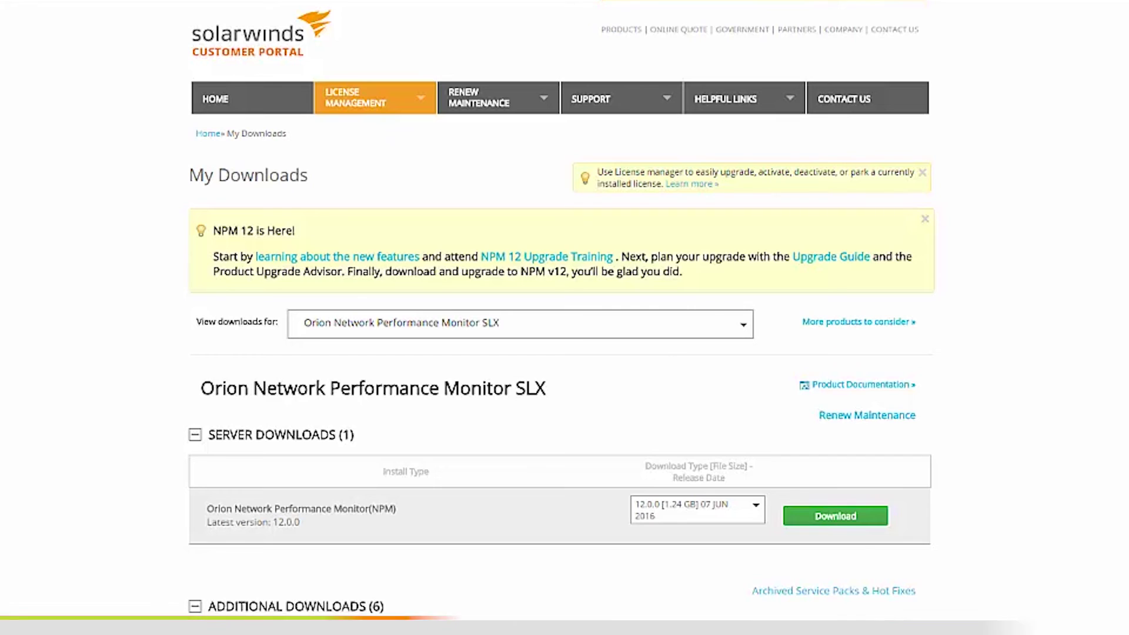